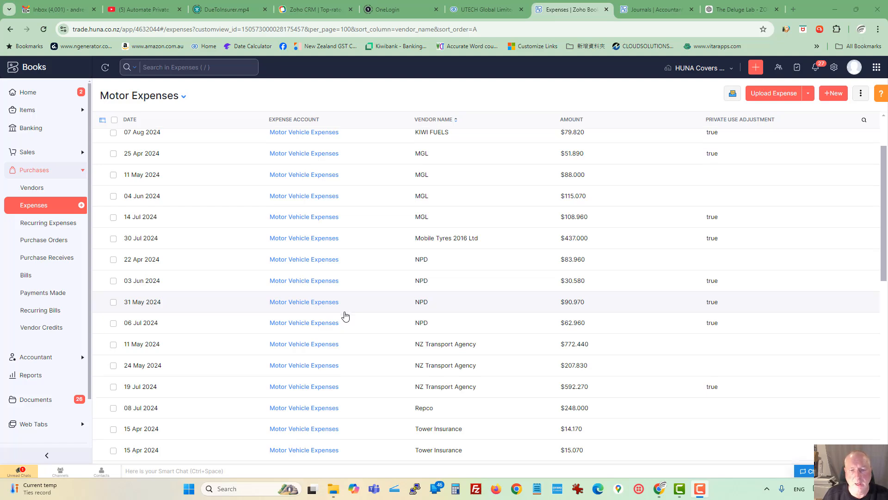
Step: Examine the Private Use Adjustment column against the vendors throughout the Motor Expenses list
scroll(345, 315, "down", 1)
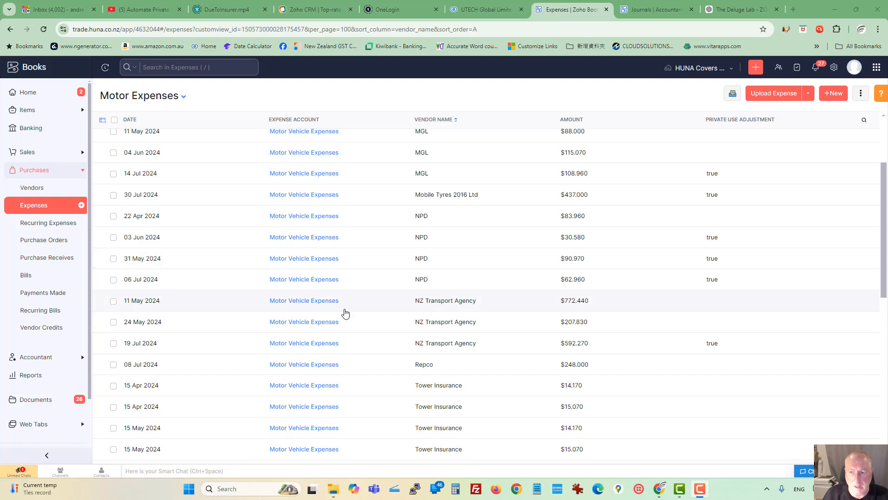
scroll(345, 314, "up", 3)
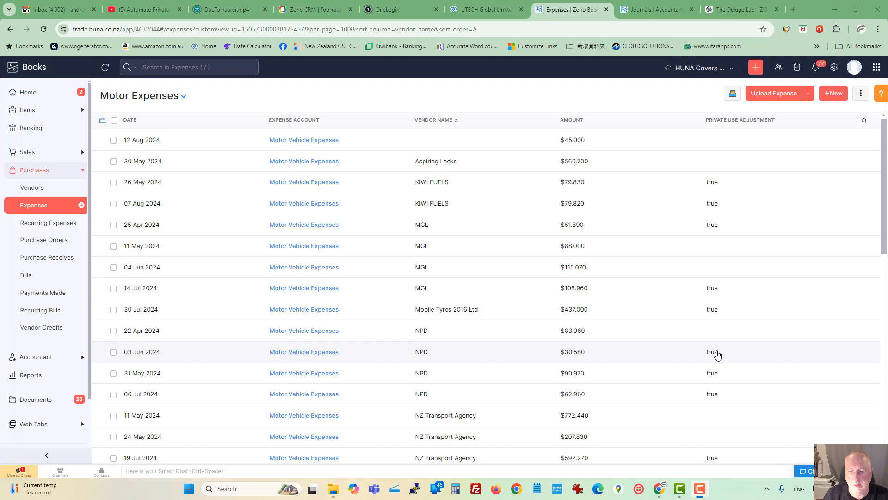
scroll(717, 355, "down", 1)
scroll(712, 377, "down", 1)
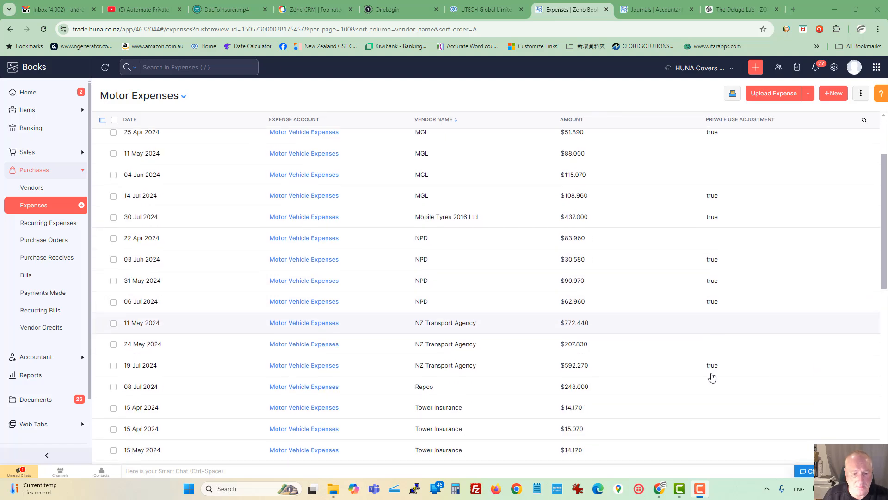
scroll(452, 283, "down", 2)
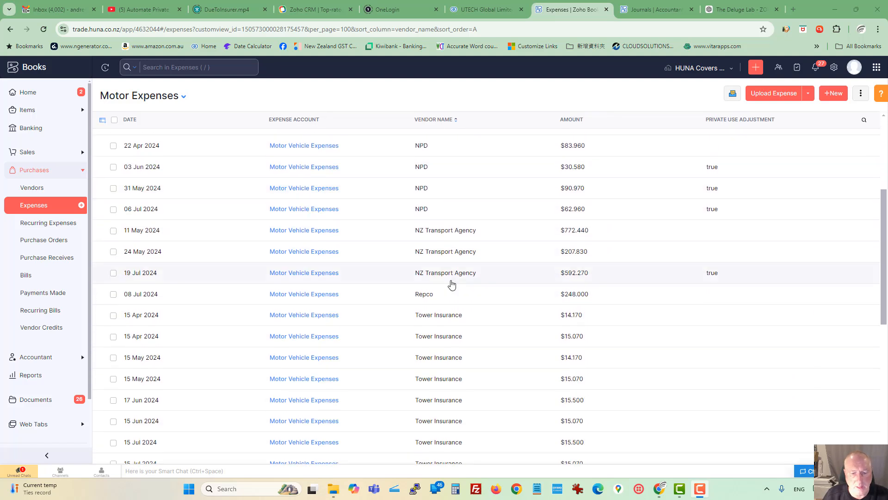
scroll(451, 283, "down", 2)
scroll(515, 286, "down", 3)
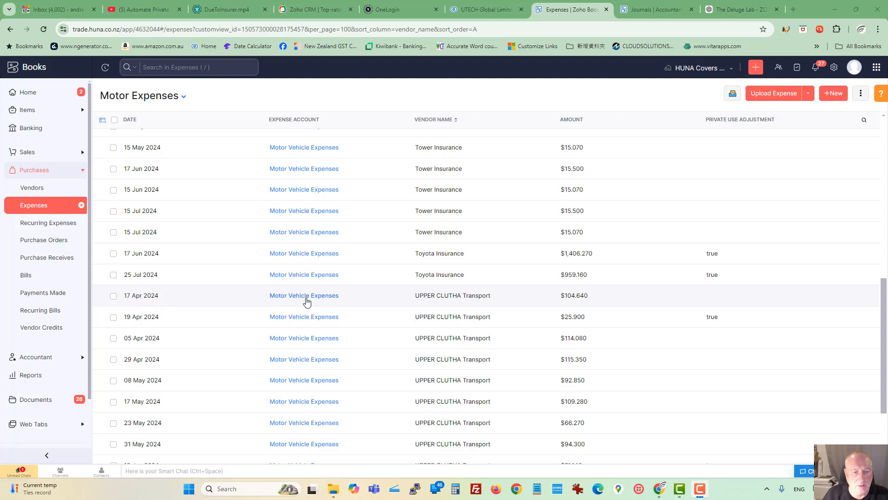
Step: Open the 17 Apr 2024 UPPER CLUTHA Transport expense, run the Private Use 20% action on it and dismiss the result
left_click(360, 295)
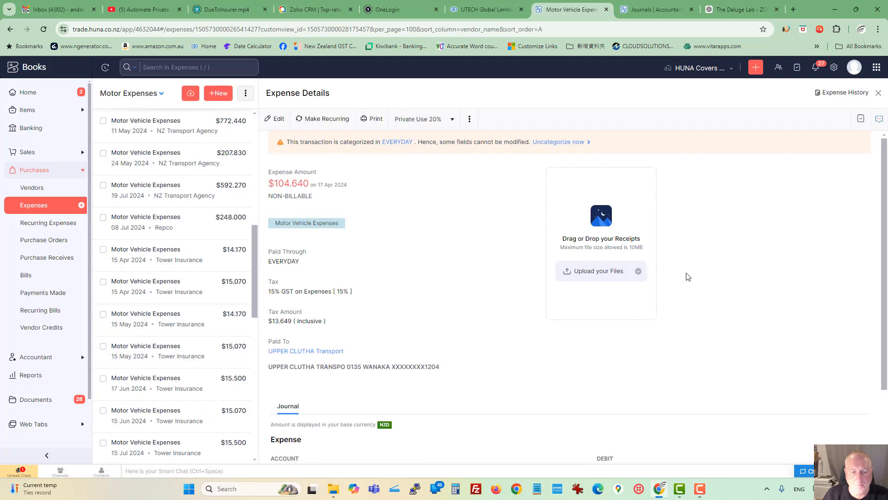
left_click(427, 124)
key("Return")
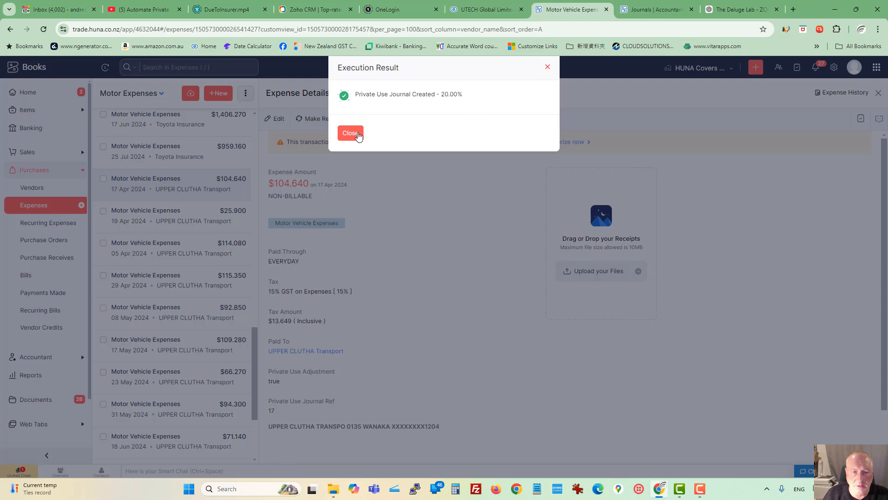
left_click(350, 134)
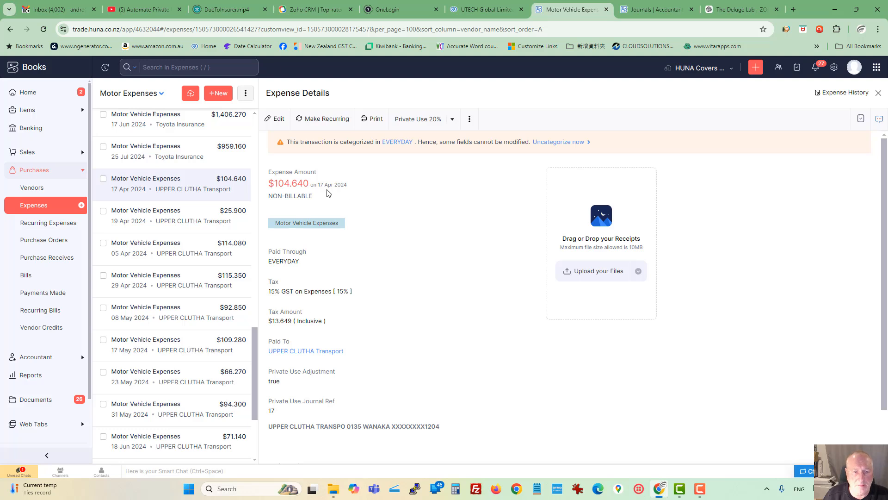
Step: Check the expense's date, Private Use Adjustment and Private Use Journal Ref values
left_click_drag(318, 184, 353, 188)
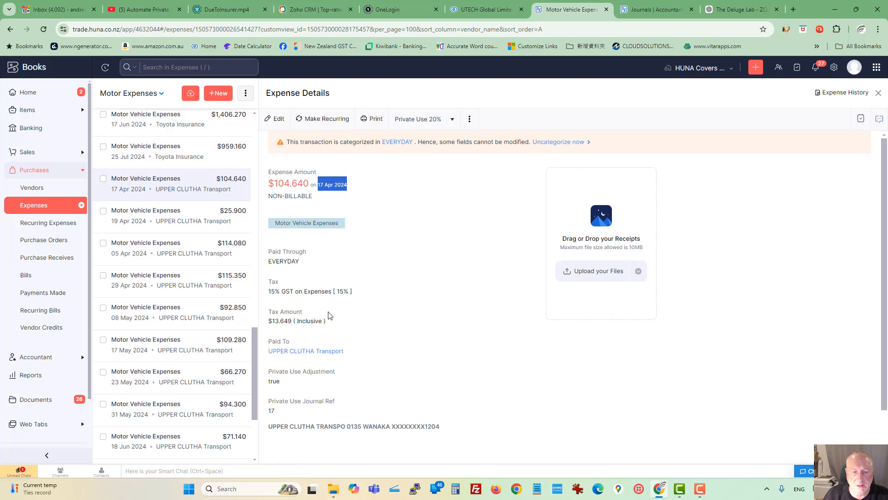
left_click_drag(269, 372, 283, 384)
left_click(269, 385)
double_click(269, 382)
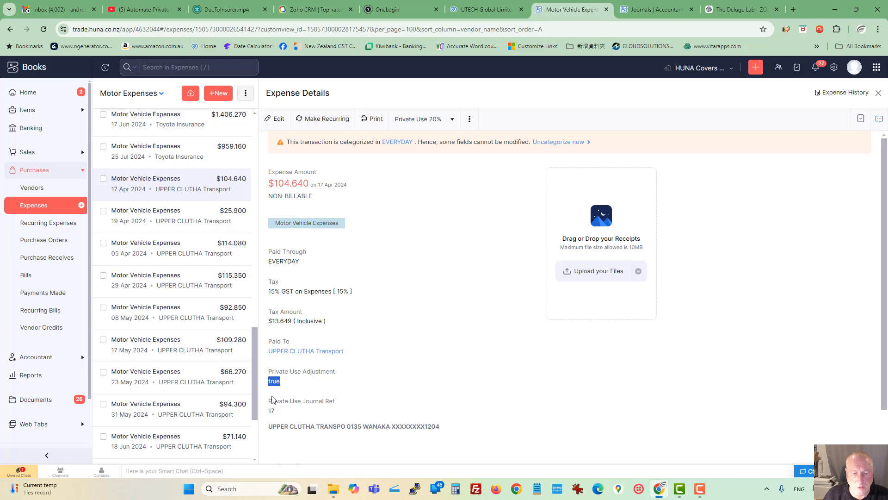
left_click_drag(269, 400, 338, 409)
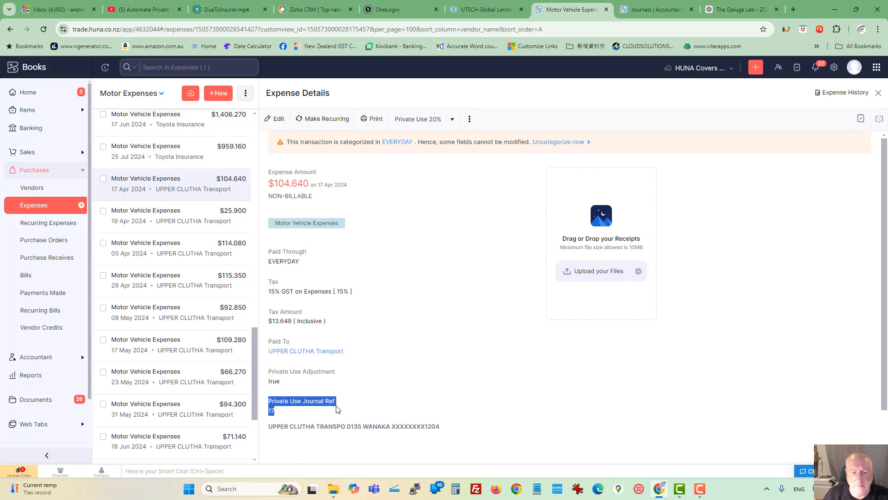
left_click(271, 411)
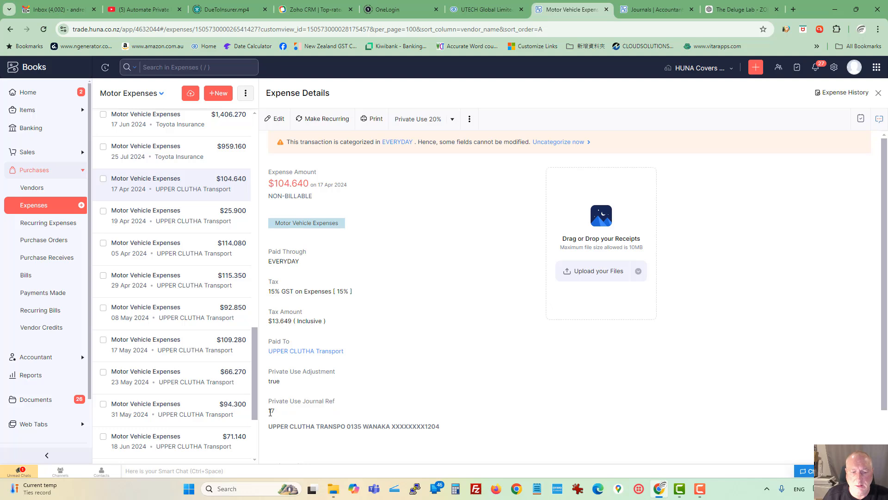
double_click(271, 412)
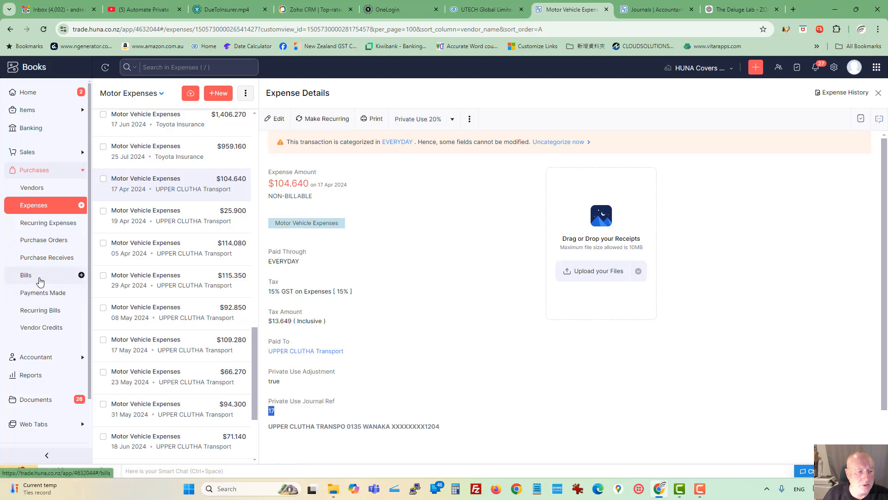
Step: Sort the manual journals by journal number and open journal 17
left_click(44, 361)
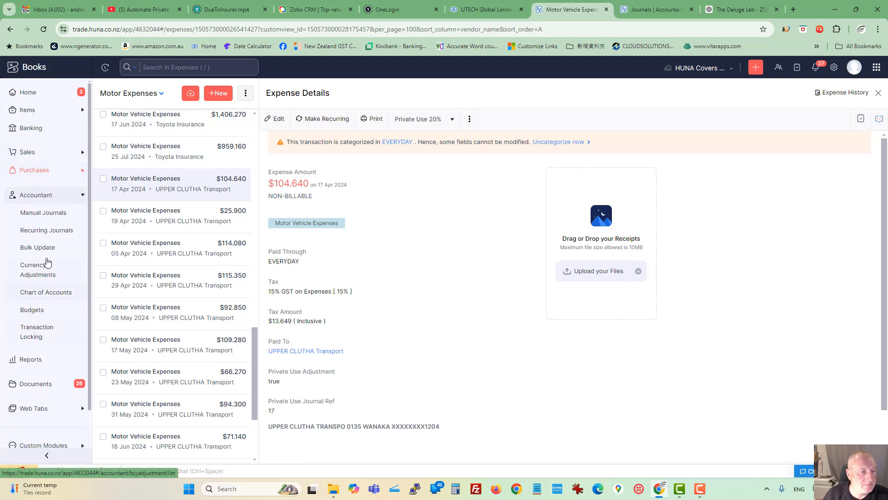
left_click(46, 213)
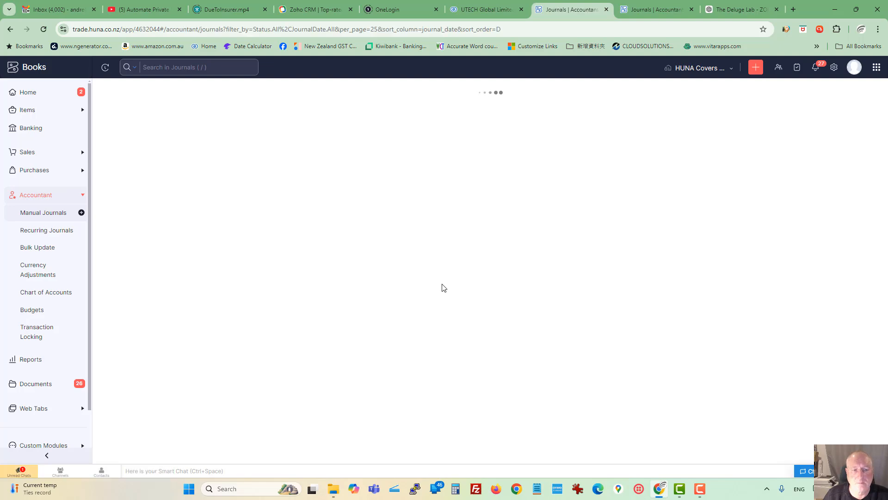
left_click(240, 148)
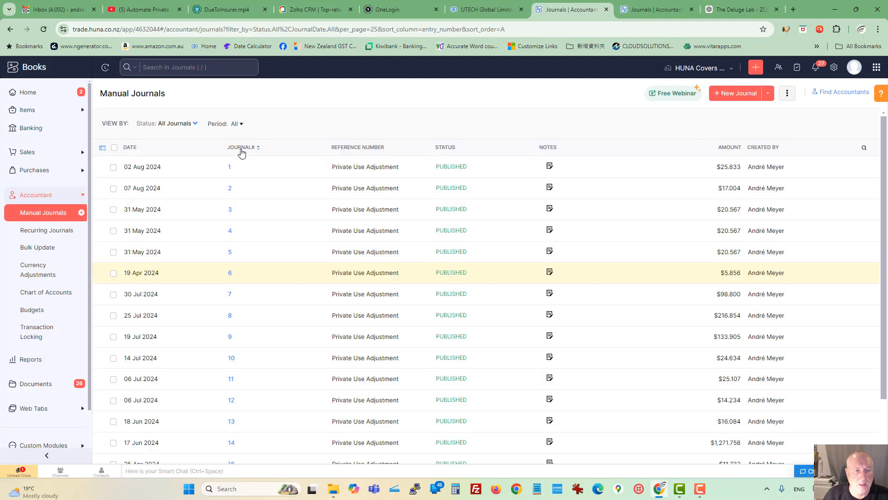
scroll(284, 301, "down", 3)
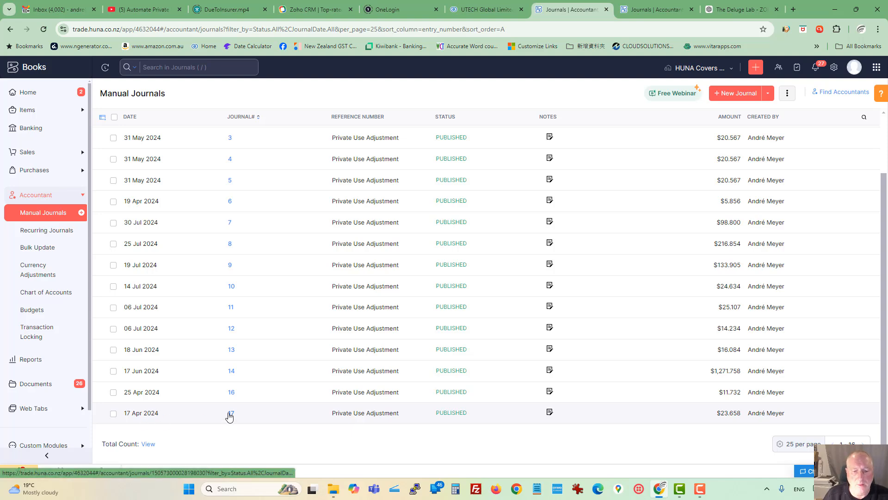
left_click(230, 413)
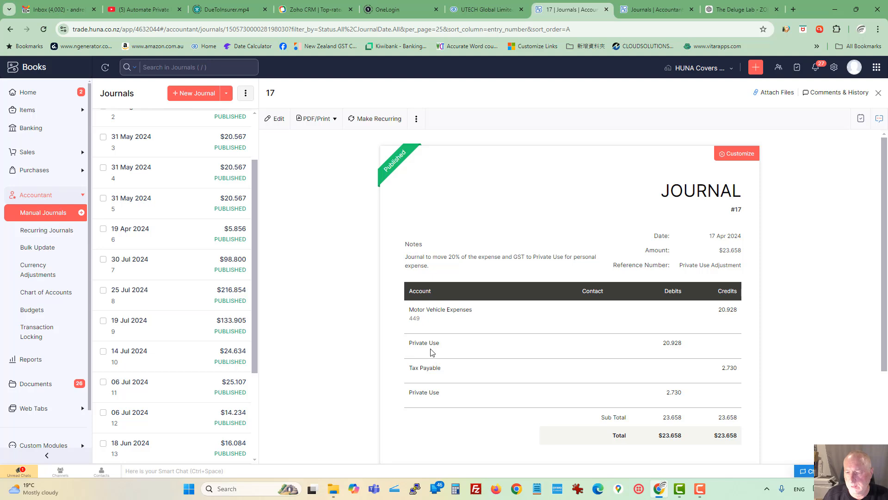
Step: Inspect the journal's account lines and the last digits of its Expense ID custom field
scroll(432, 351, "down", 3)
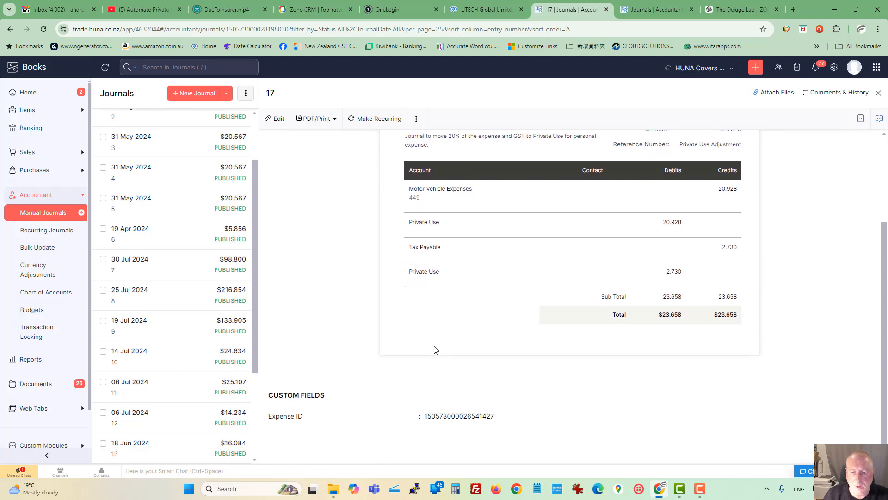
left_click_drag(425, 415, 499, 418)
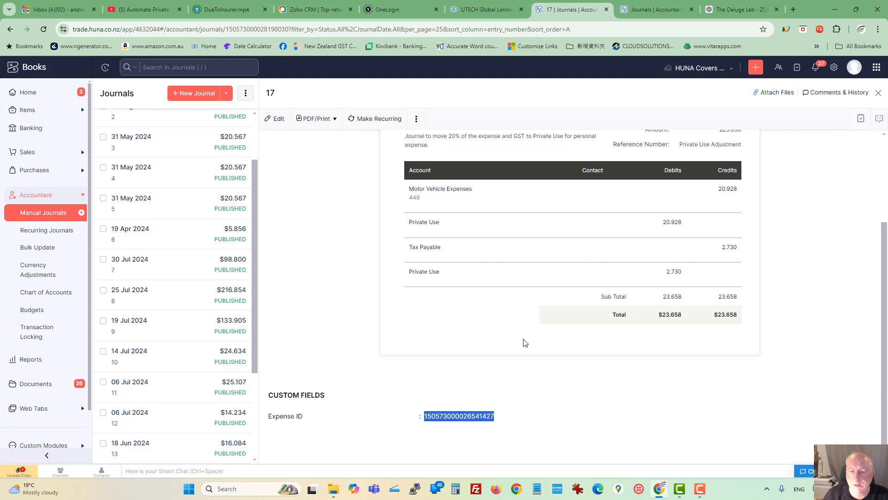
left_click(481, 417)
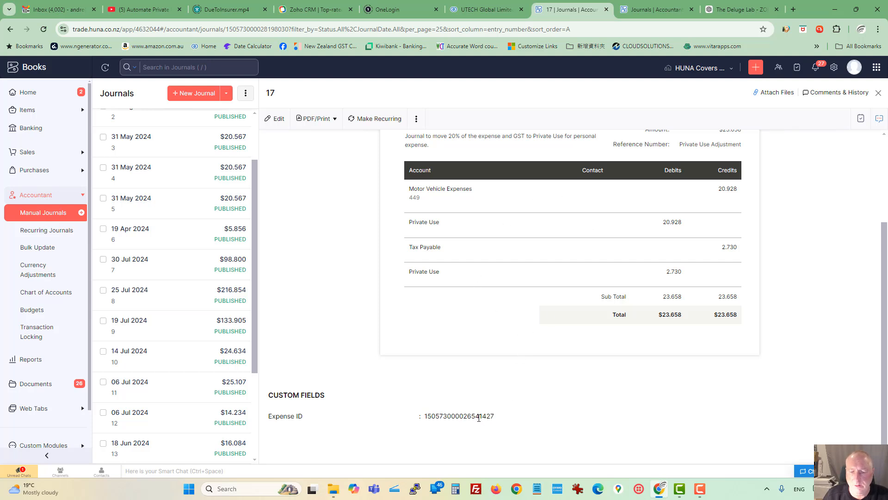
left_click_drag(481, 417, 498, 418)
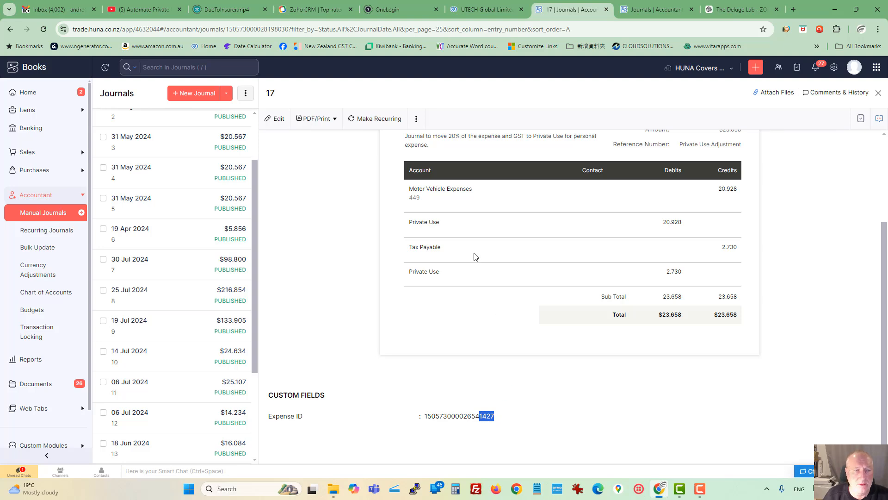
Step: Return to the 17 Apr 2024 expense and check its ID in the page address against the journal's Expense ID
key("alt+Left")
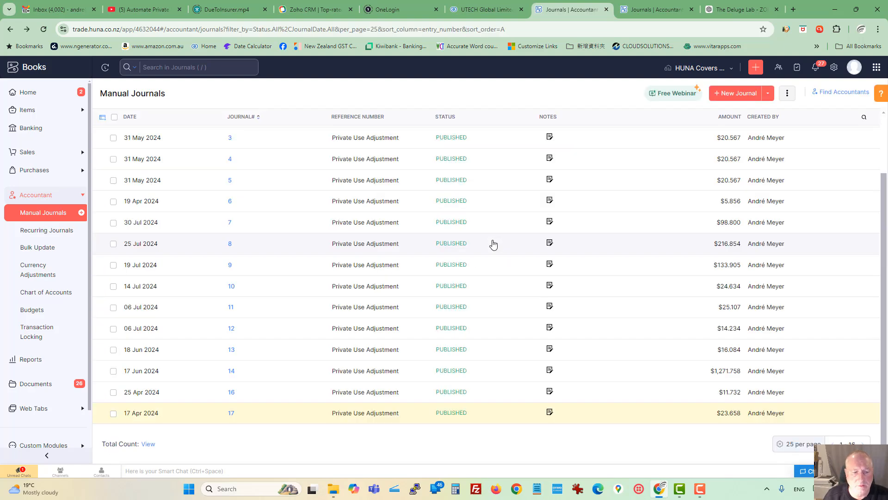
key("alt+Left")
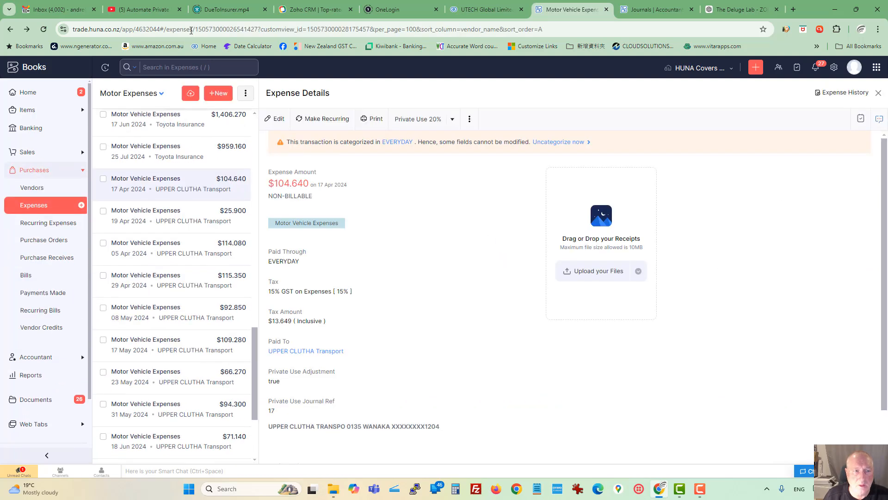
left_click_drag(230, 28, 258, 31)
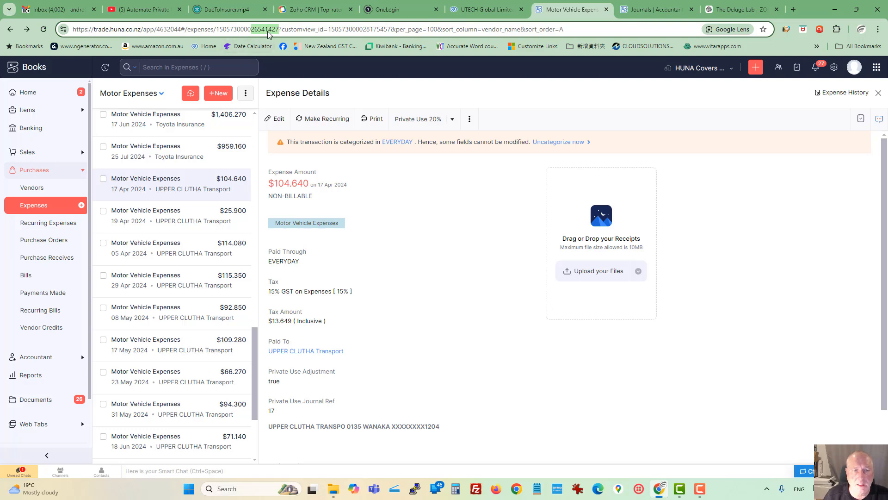
left_click(473, 303)
scroll(484, 310, "down", 1)
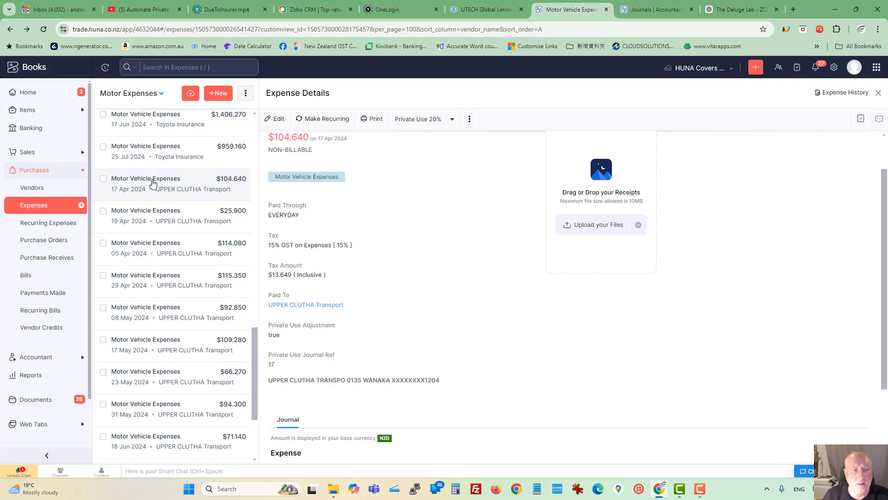
Step: View the 19 Apr 2024 UPPER CLUTHA Transport expense and return to the Motor Expenses list
left_click(159, 224)
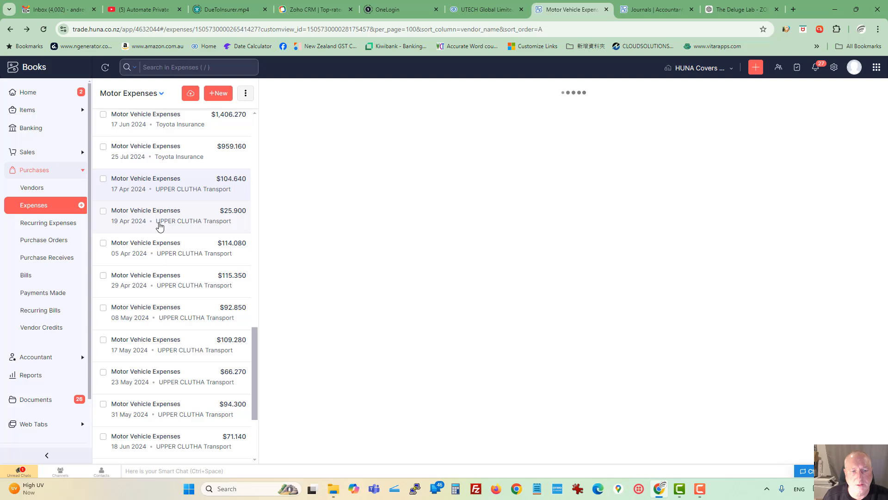
left_click(121, 127)
left_click(49, 205)
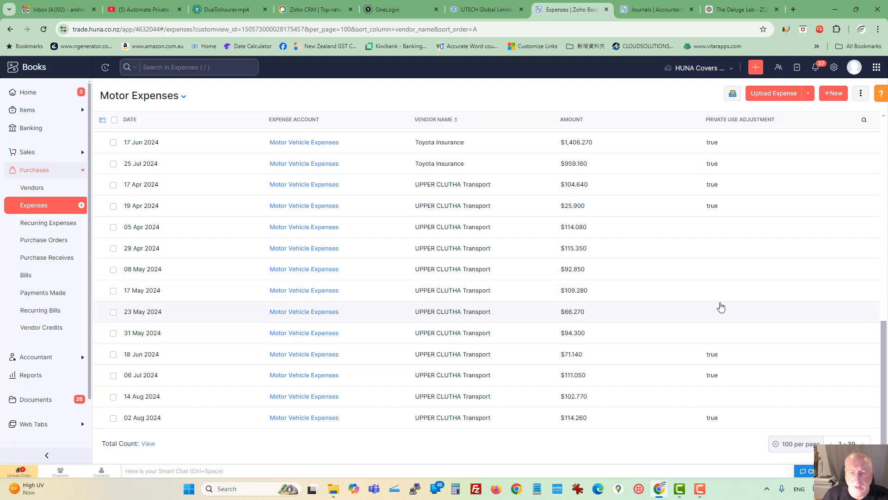
scroll(720, 307, "up", 1)
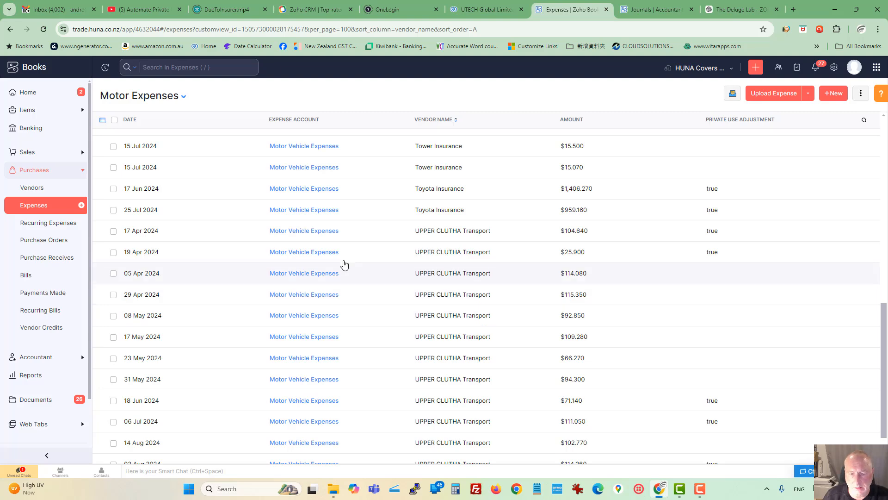
Step: Try enabling Private Use Adjustment while editing the 05 Apr 2024 UPPER CLUTHA Transport expense, then discard the edit
left_click(282, 274)
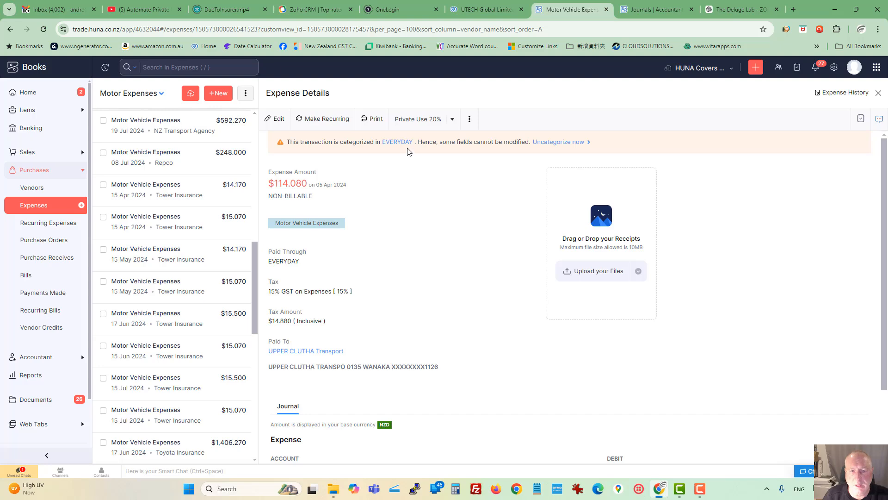
left_click(276, 119)
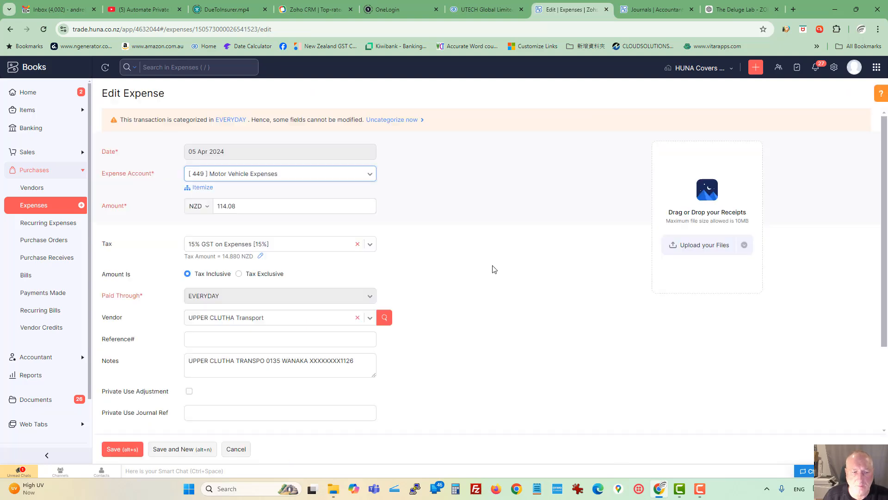
scroll(494, 269, "down", 2)
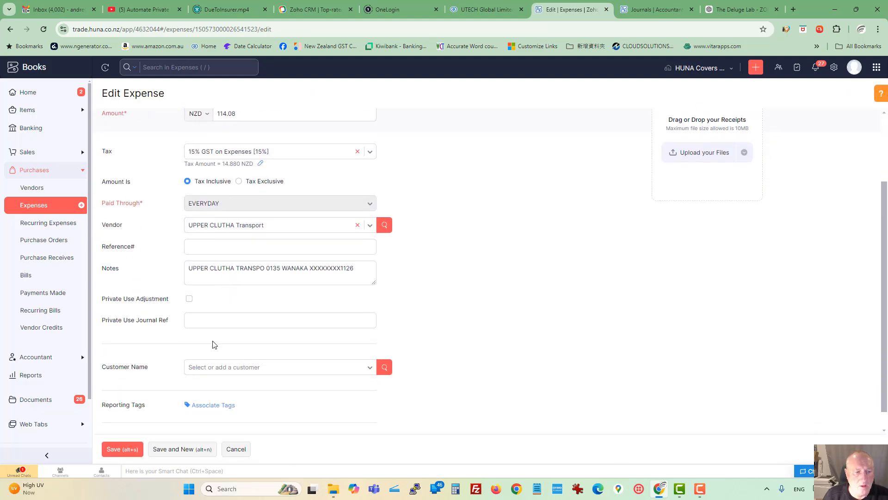
left_click(190, 299)
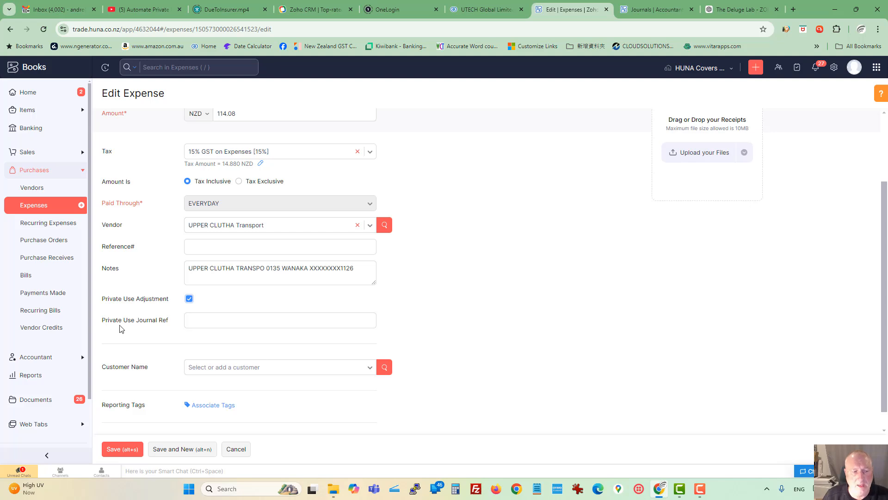
left_click(194, 323)
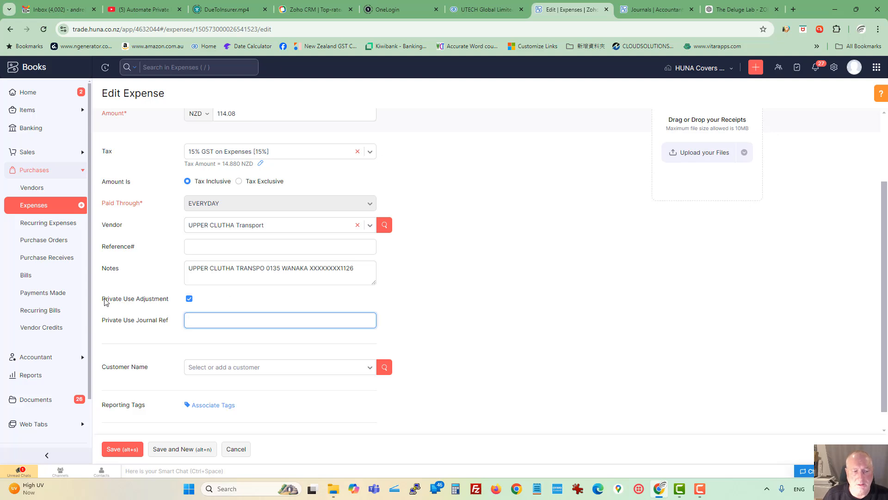
left_click_drag(102, 300, 175, 300)
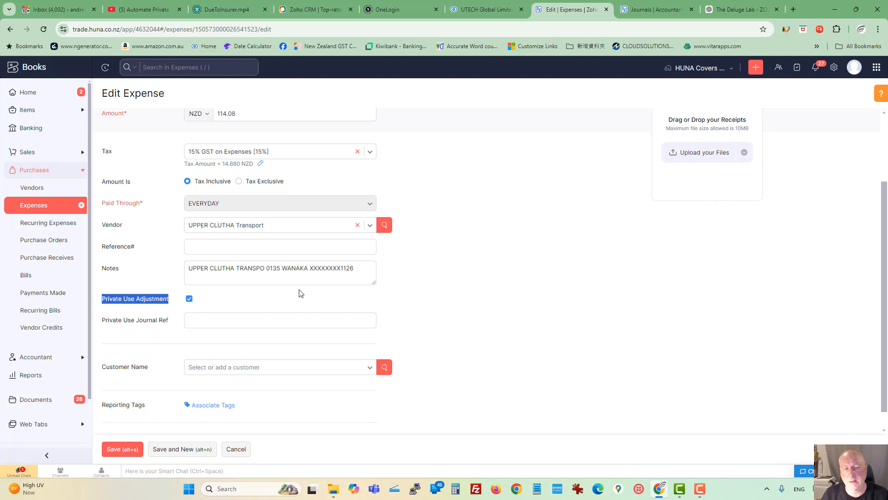
left_click(163, 327)
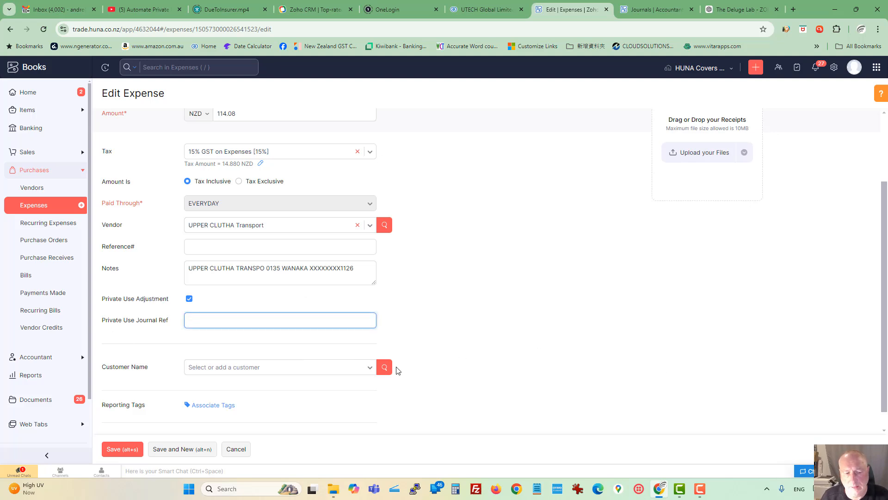
left_click(259, 446)
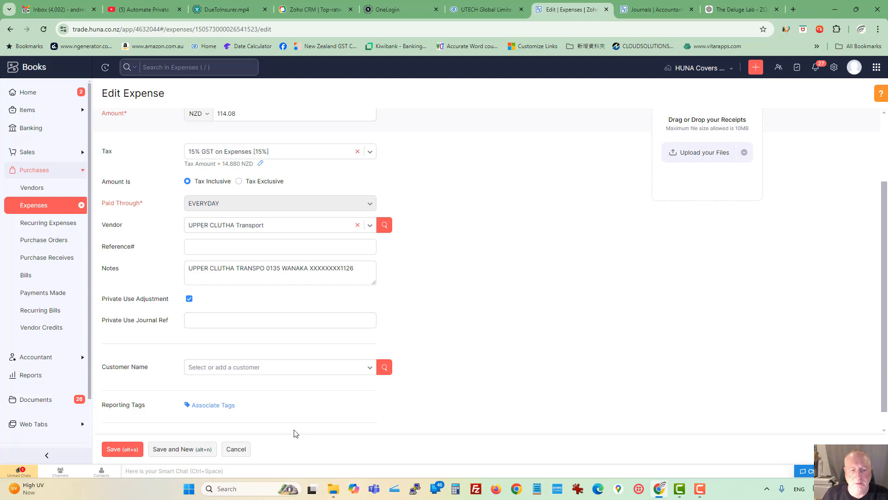
left_click(235, 448)
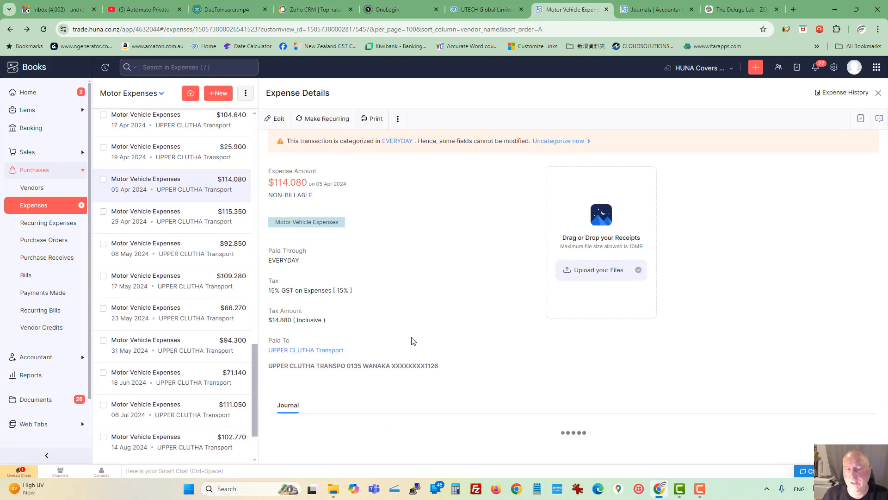